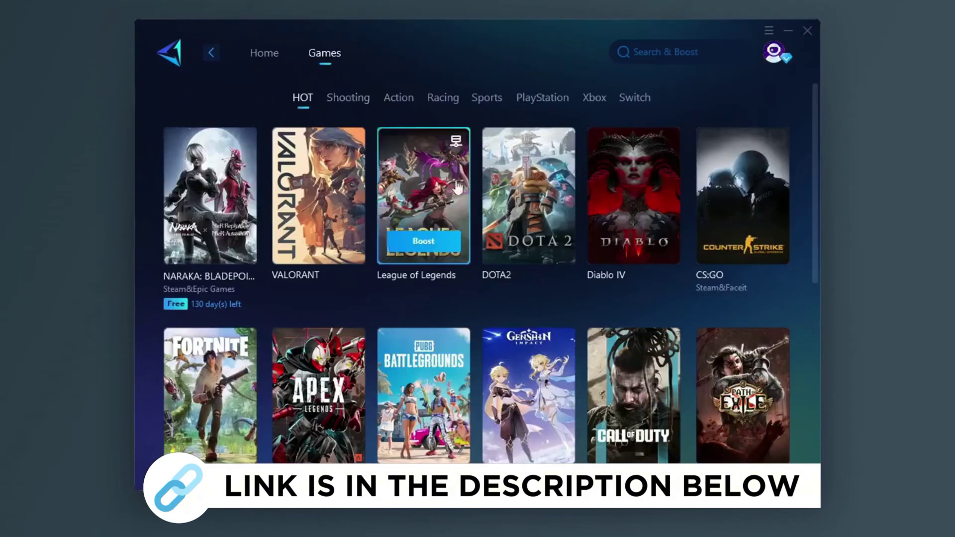
# Scroll the video description and follow its link to the GearUP Booster download page.
pyautogui.scroll(-2, 457, 187)
pyautogui.scroll(-3, 448, 175)
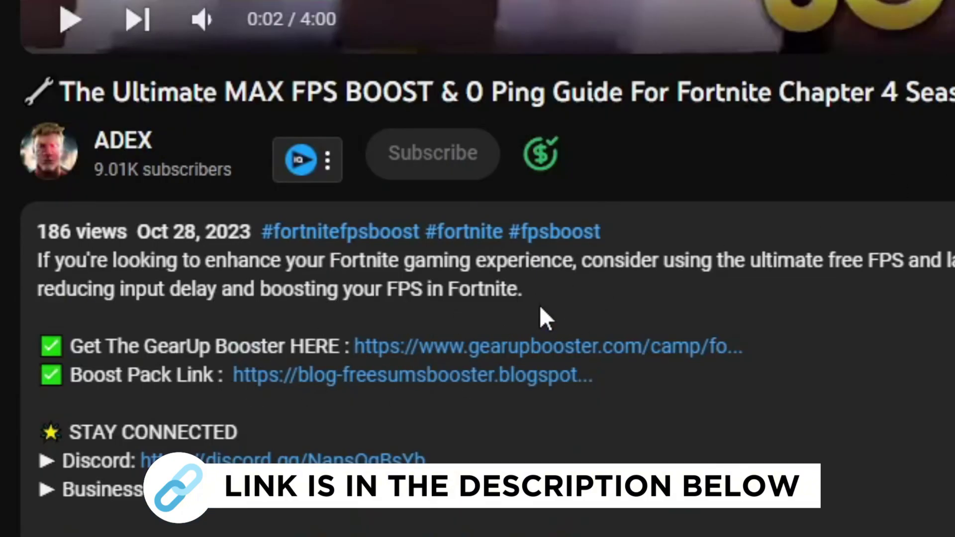
pyautogui.click(515, 350)
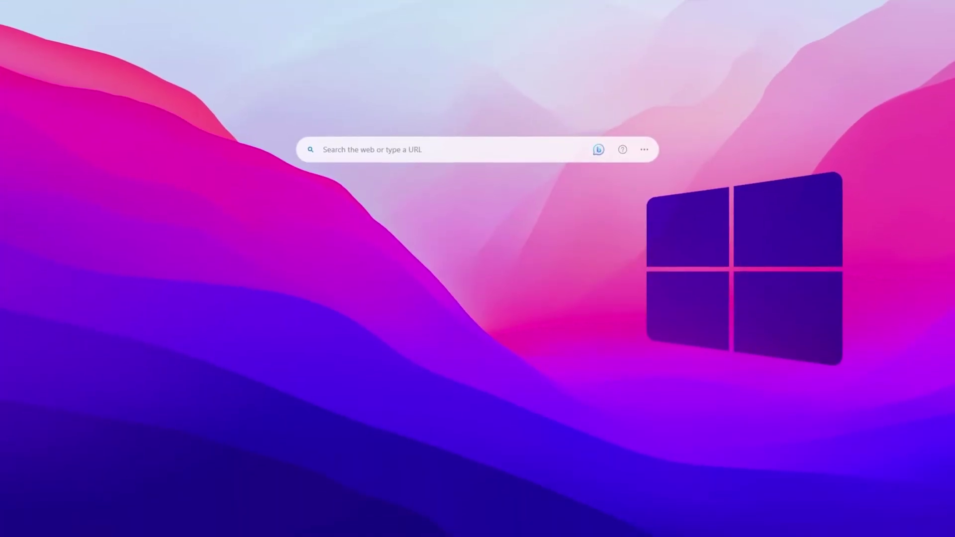
pyautogui.press('super')
pyautogui.write('dev')
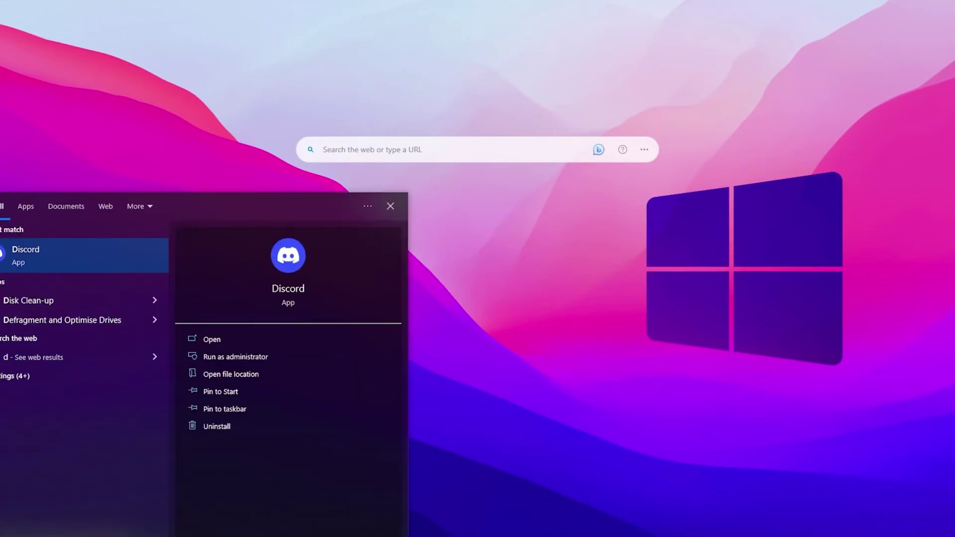
pyautogui.click(49, 256)
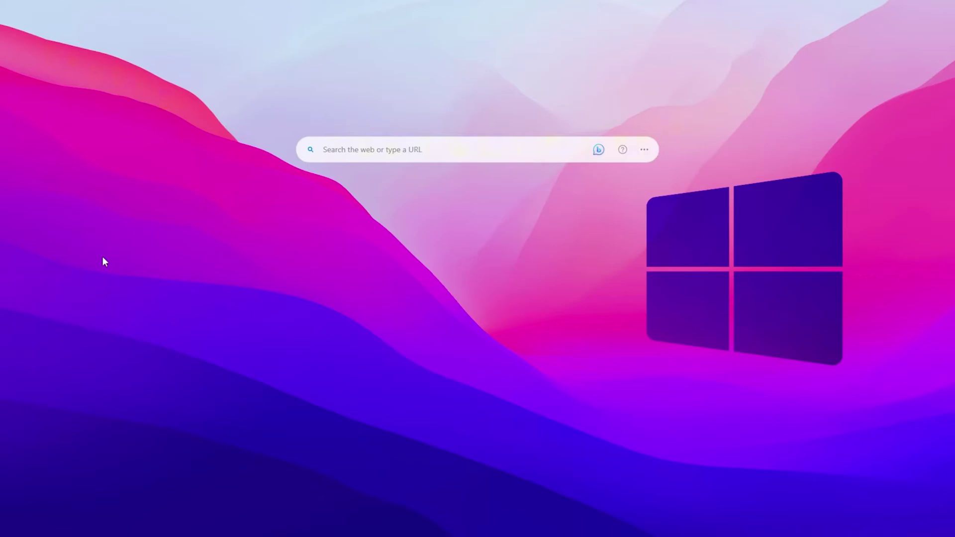
pyautogui.moveTo(228, 10); pyautogui.dragTo(485, 90)
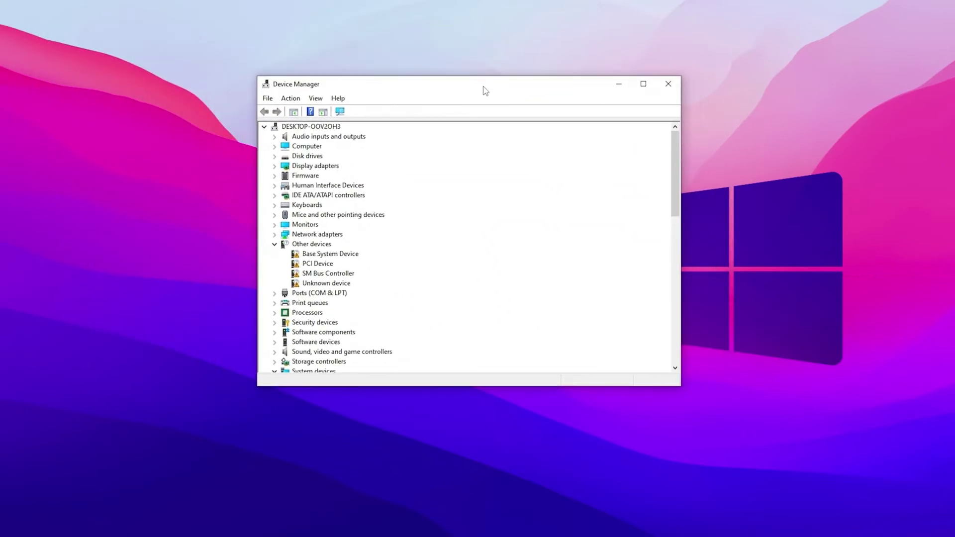
pyautogui.scroll(-3, 462, 194)
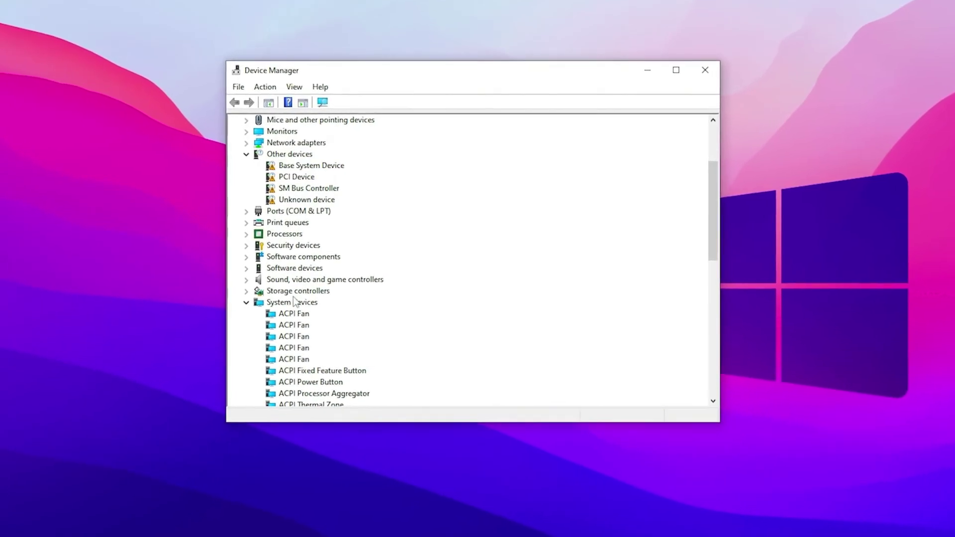
pyautogui.scroll(-4, 372, 288)
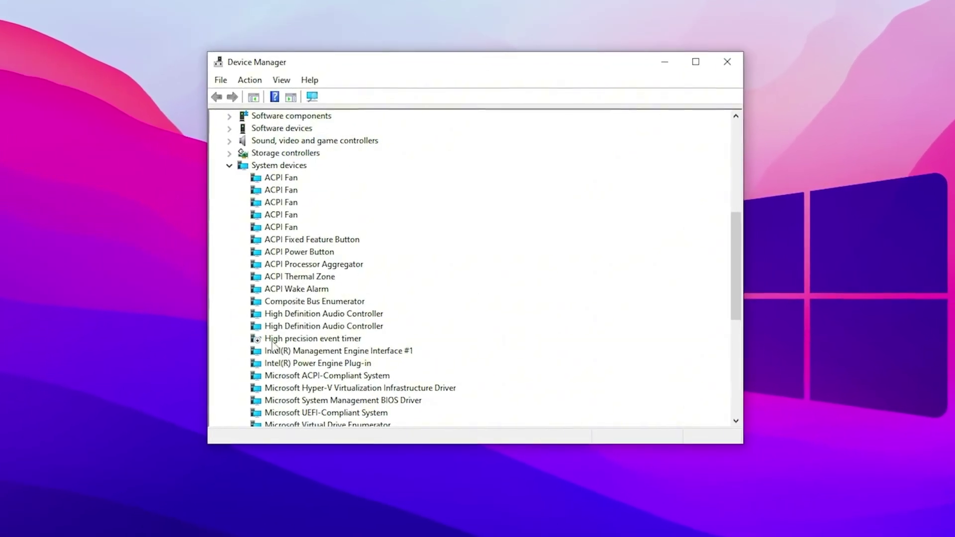
pyautogui.rightClick(321, 343)
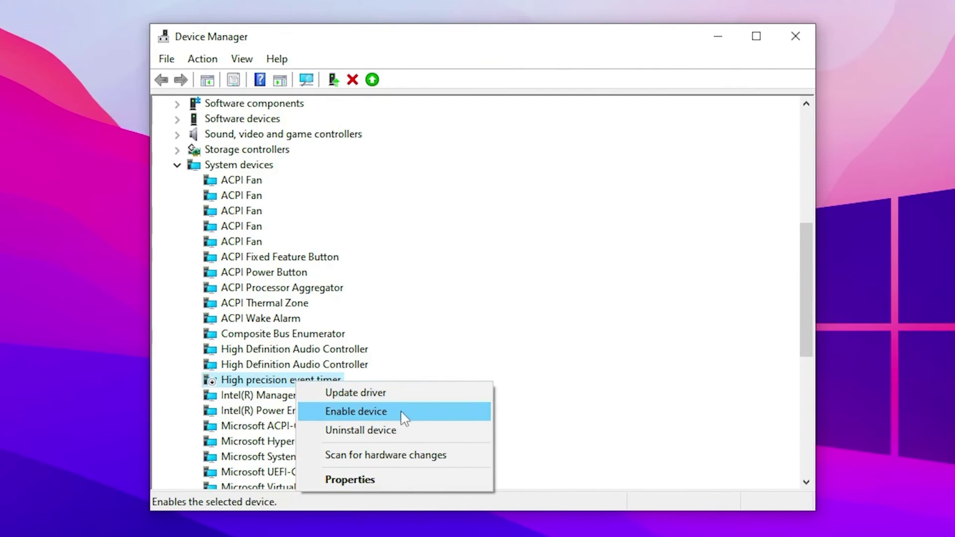
pyautogui.click(592, 379)
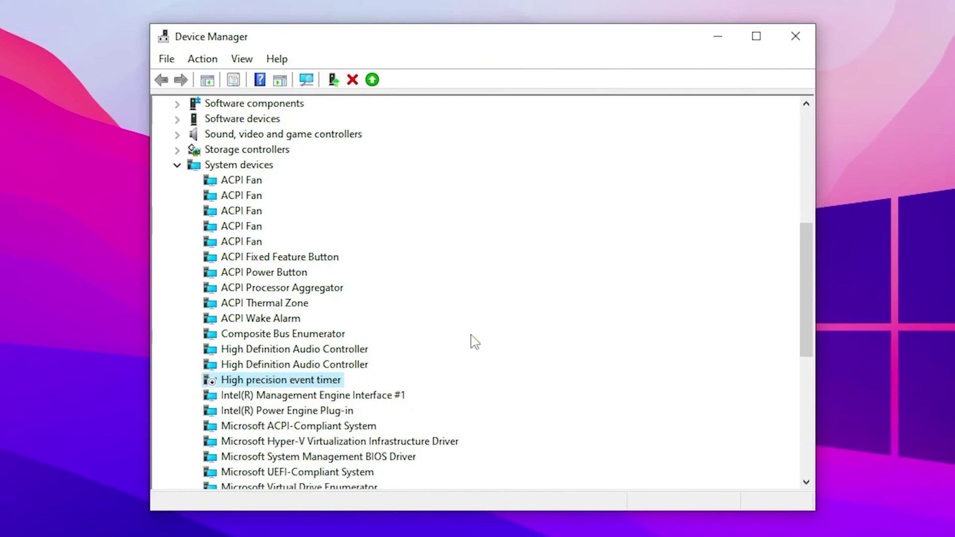
pyautogui.click(801, 32)
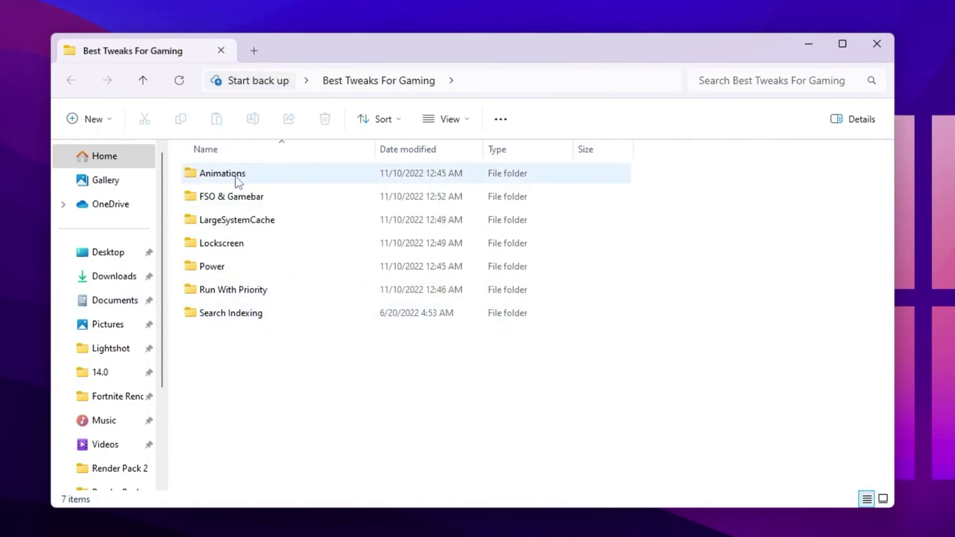
# Inspect the Animations, FSO & Gamebar, LargeSystemCache and Lockscreen tweak folders in turn.
pyautogui.doubleClick(271, 178)
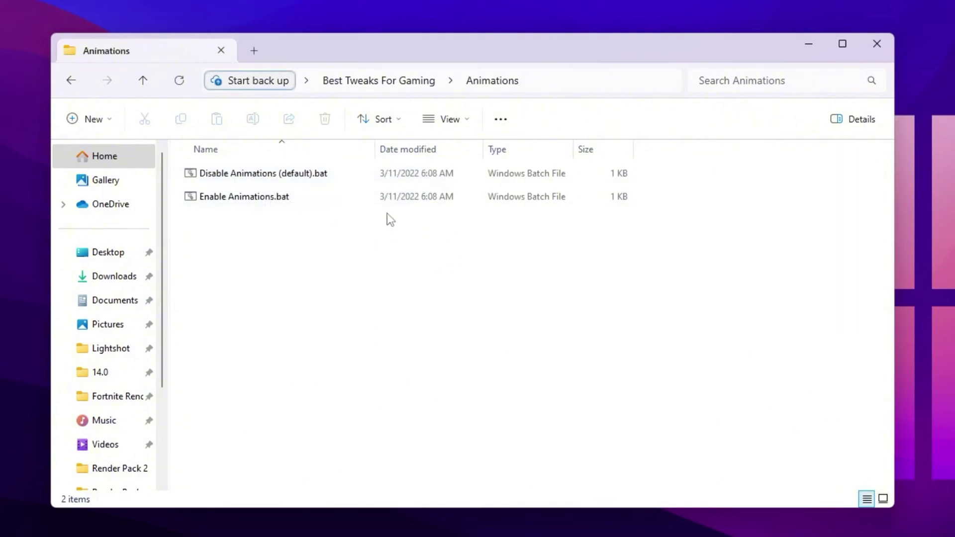
pyautogui.hotkey('alt', 'Left')
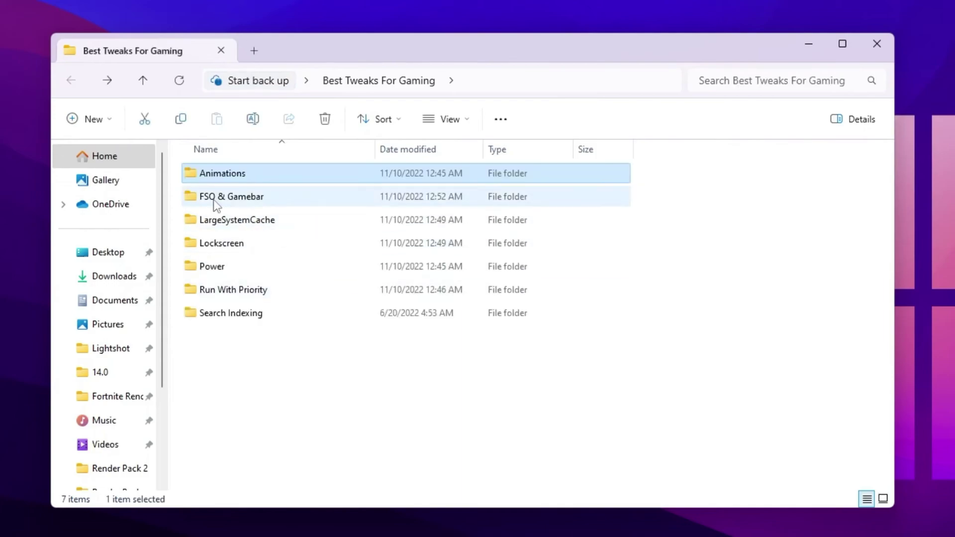
pyautogui.doubleClick(224, 202)
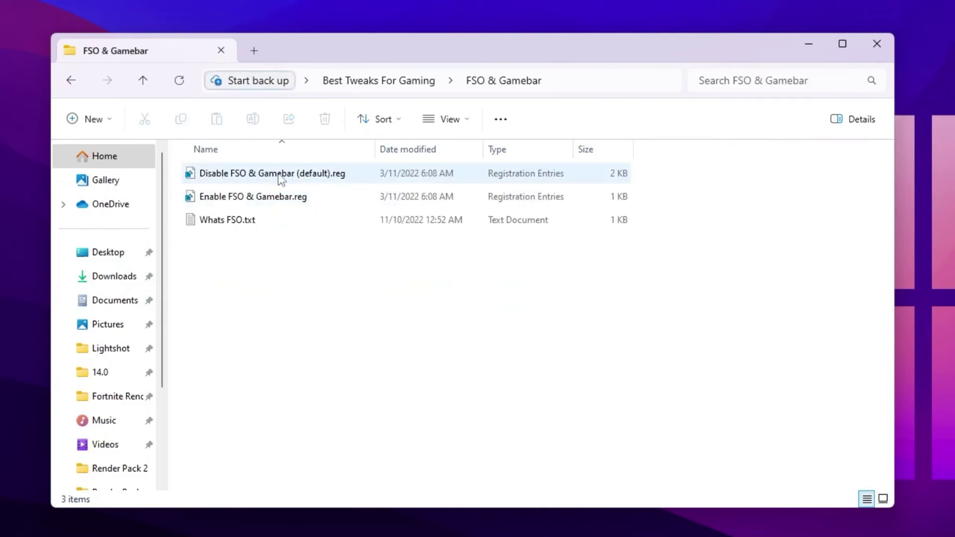
pyautogui.hotkey('alt', 'Left')
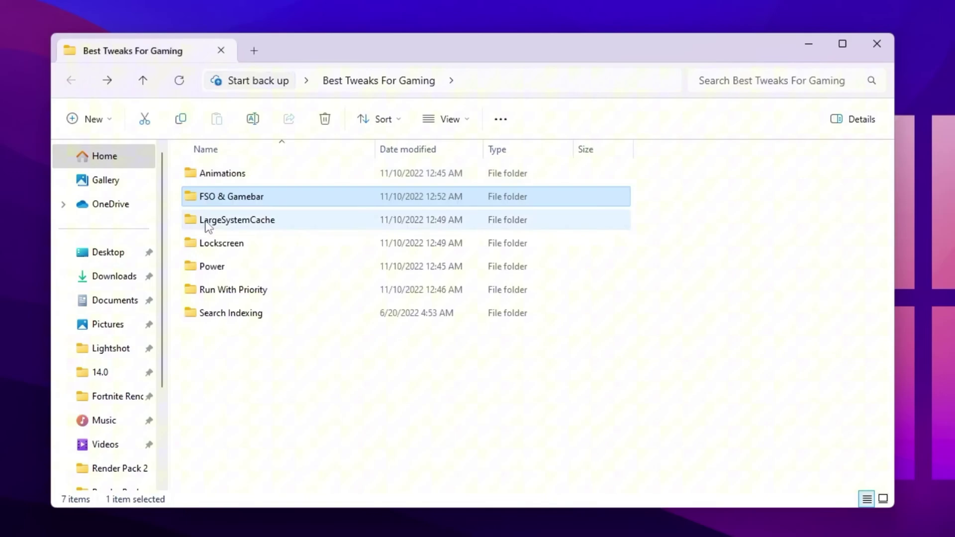
pyautogui.doubleClick(238, 221)
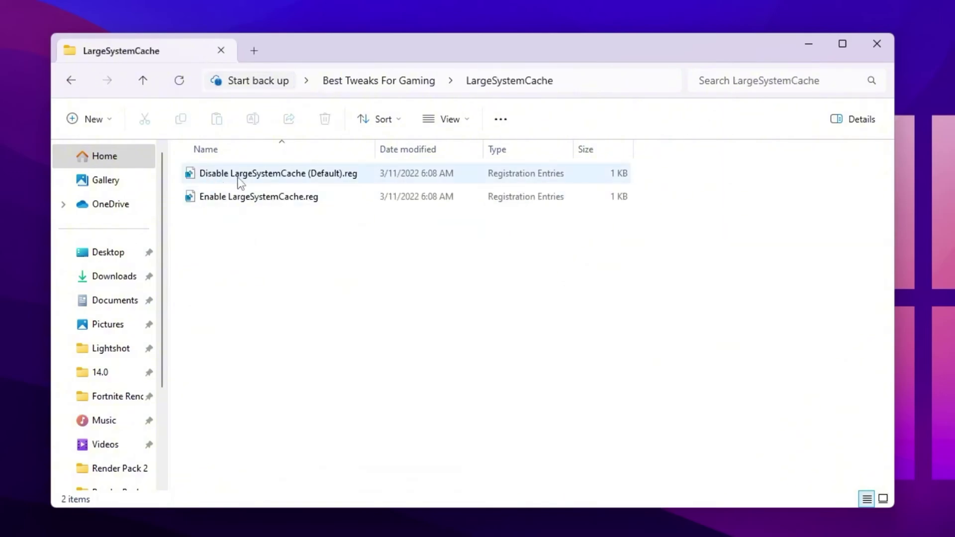
pyautogui.hotkey('alt', 'Left')
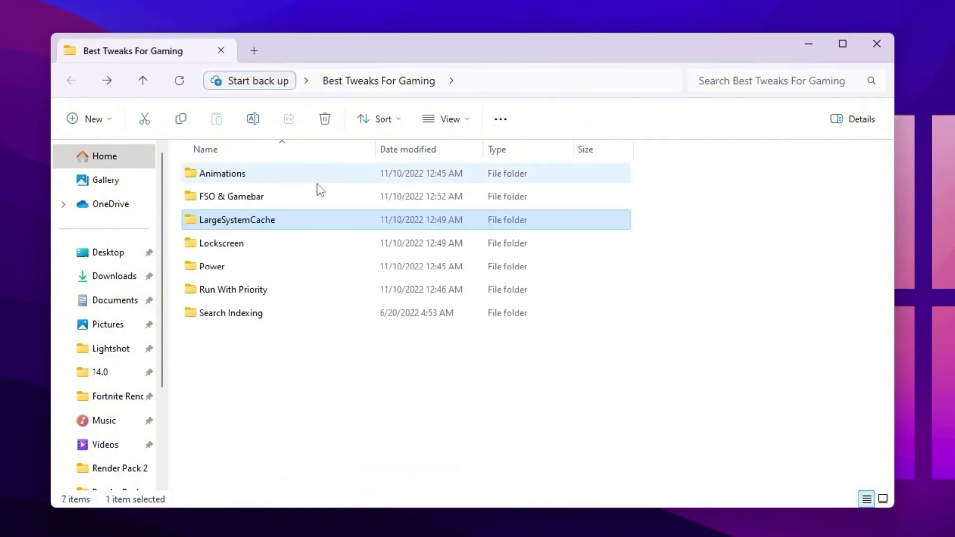
pyautogui.doubleClick(237, 247)
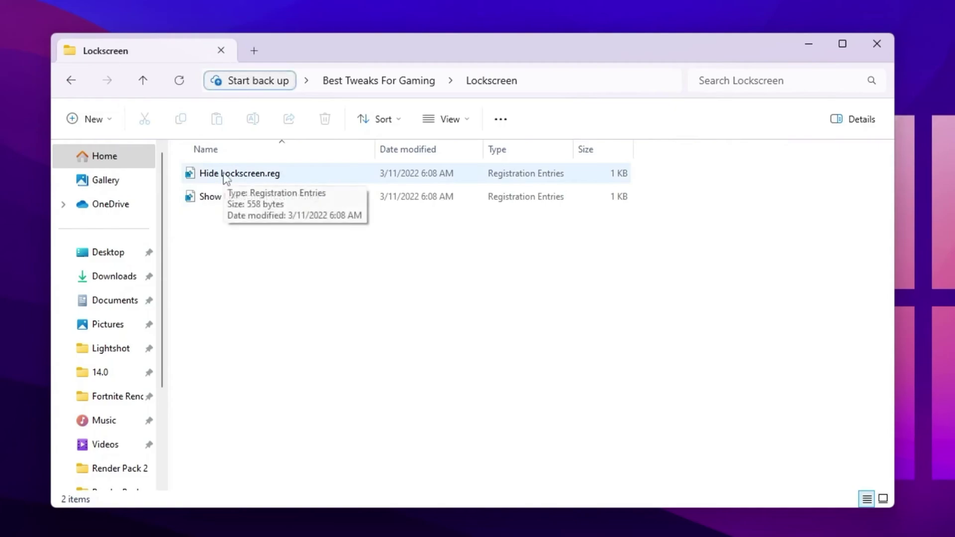
pyautogui.hotkey('alt', 'Left')
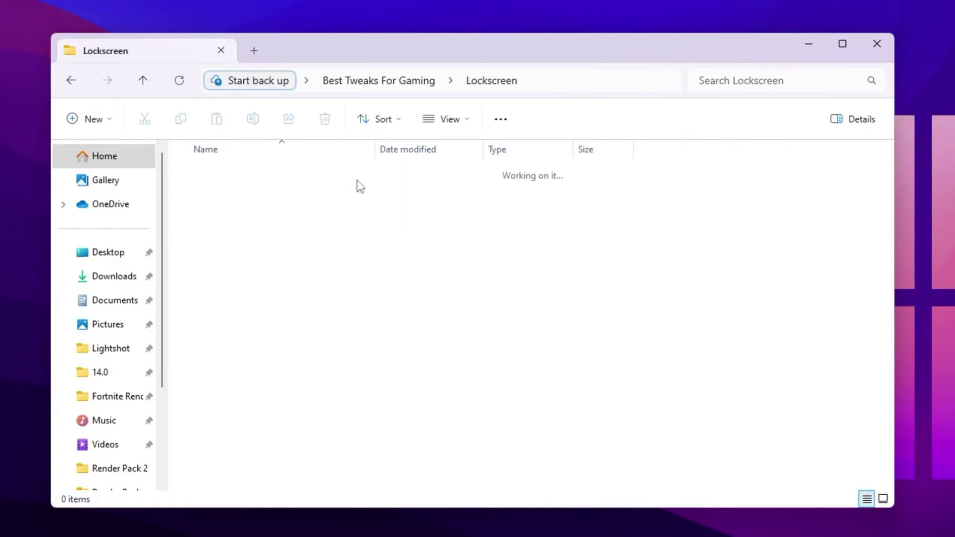
# Check the Power and Run With Priority folders, then open Search Indexing.
pyautogui.doubleClick(224, 270)
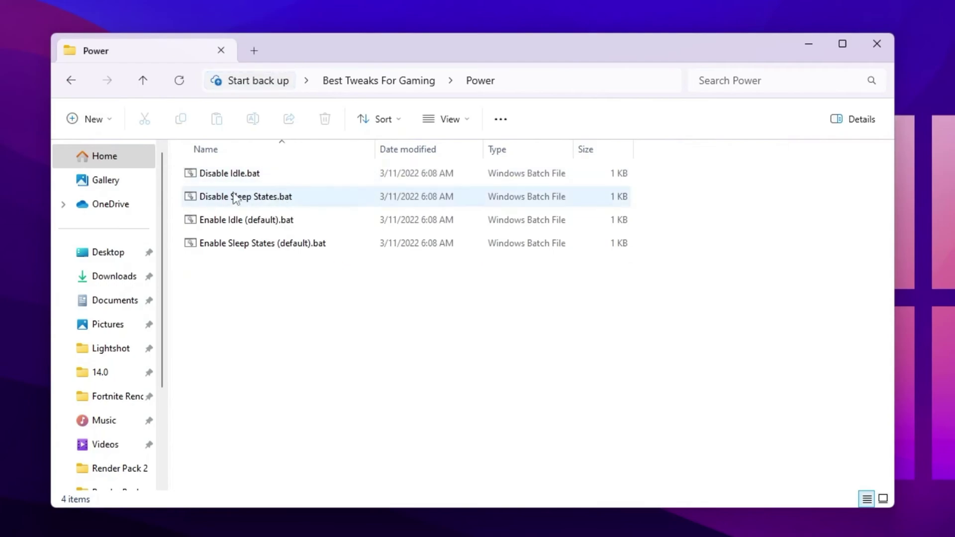
pyautogui.hotkey('alt', 'Left')
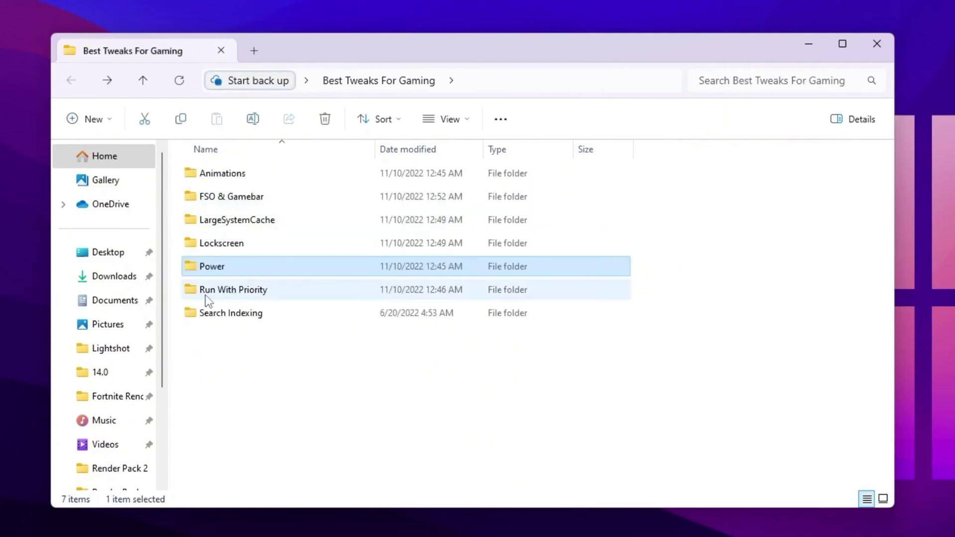
pyautogui.doubleClick(253, 300)
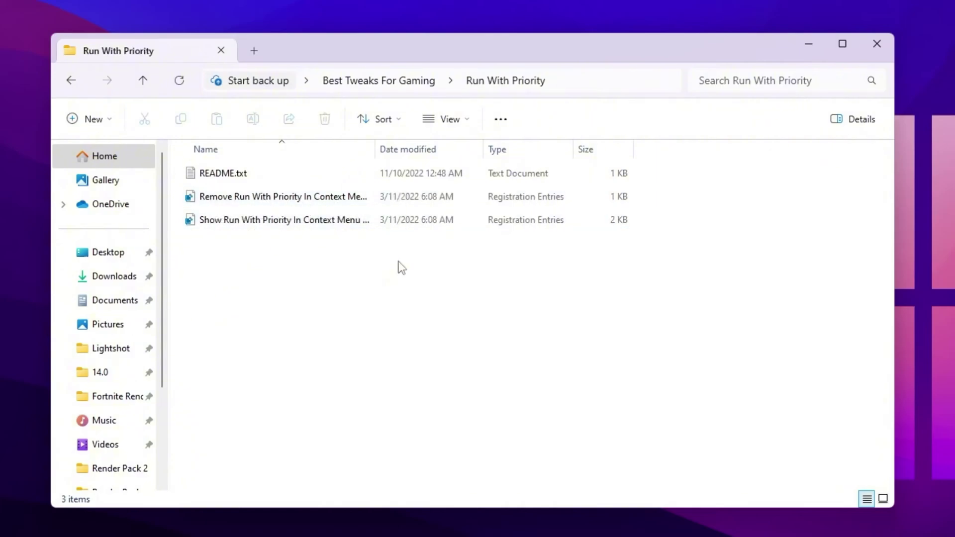
pyautogui.hotkey('alt', 'Left')
pyautogui.doubleClick(265, 317)
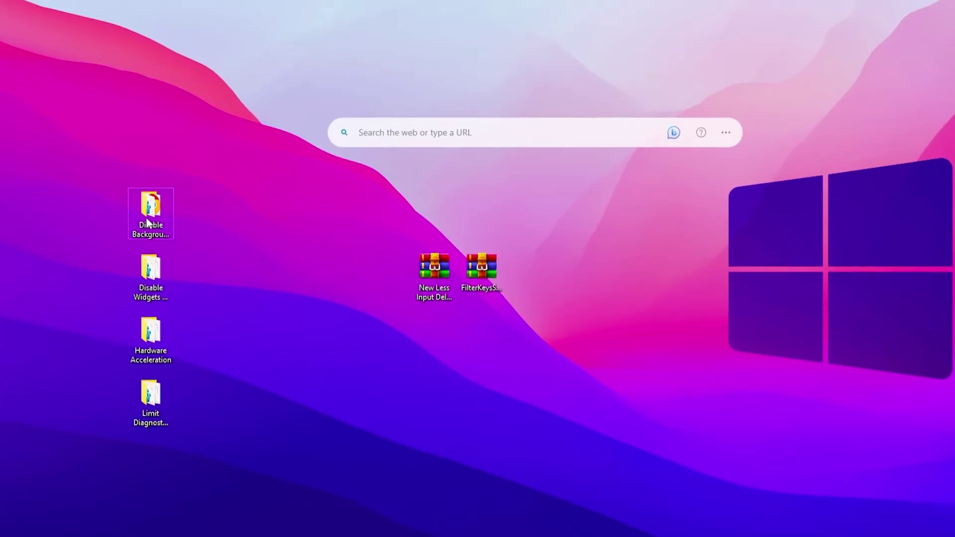
# Merge the Background Apps Windows 11 disable tweak into the registry and close its folder.
pyautogui.click(150, 222)
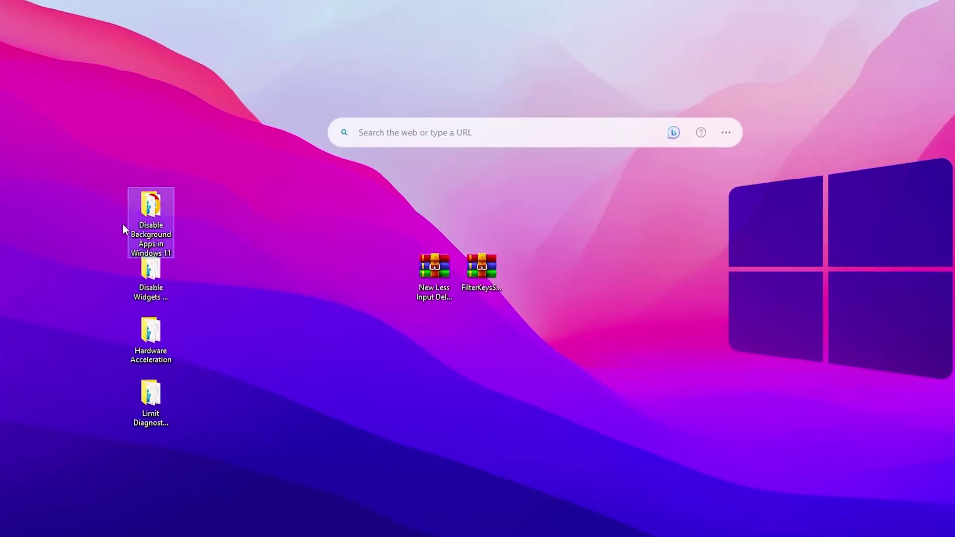
pyautogui.doubleClick(166, 201)
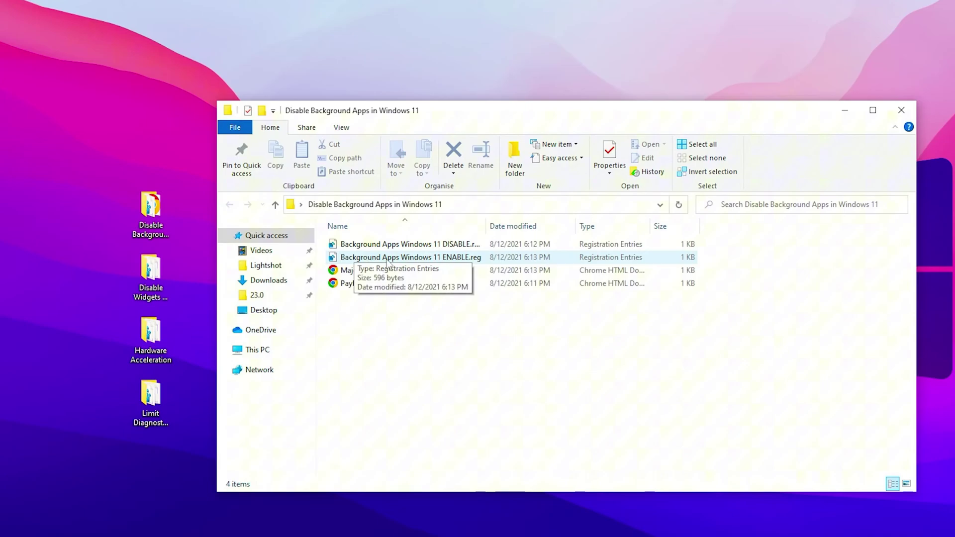
pyautogui.doubleClick(401, 246)
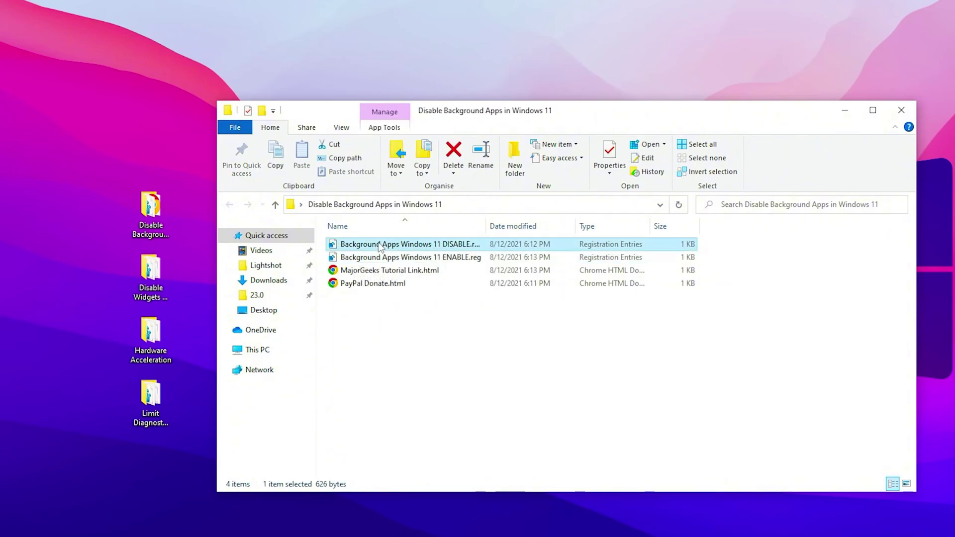
pyautogui.click(510, 424)
pyautogui.click(629, 281)
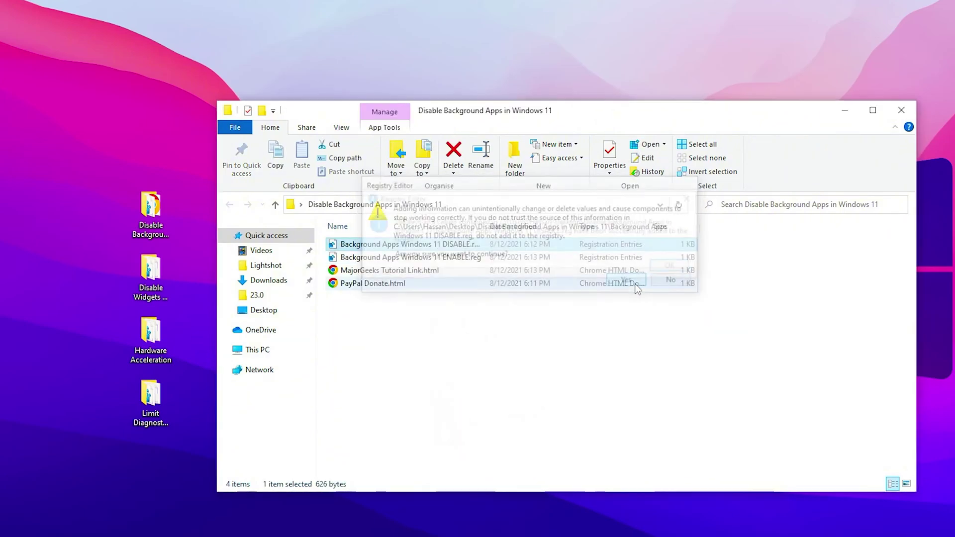
pyautogui.click(675, 269)
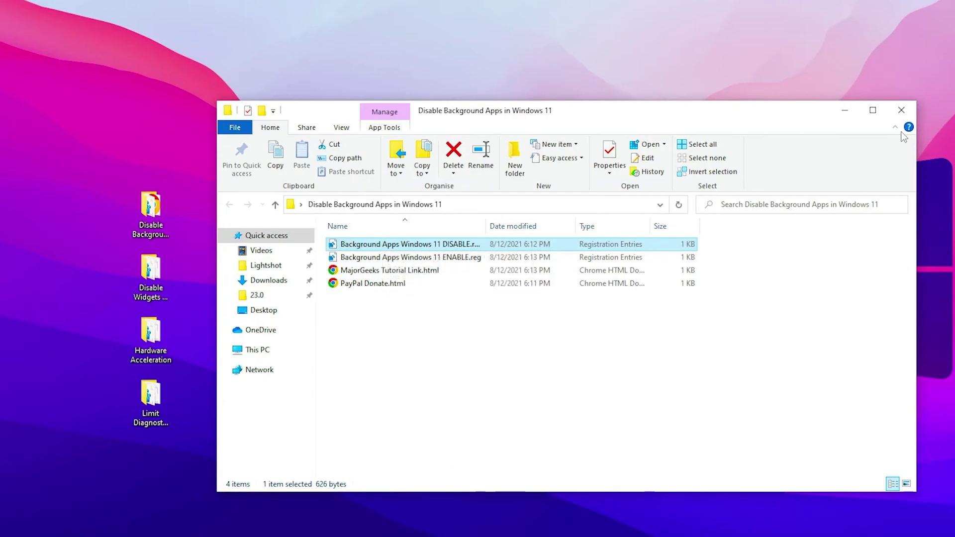
pyautogui.click(901, 110)
# Merge Widgets - Disable.reg into the registry and close the Disable Widgets folder.
pyautogui.doubleClick(146, 287)
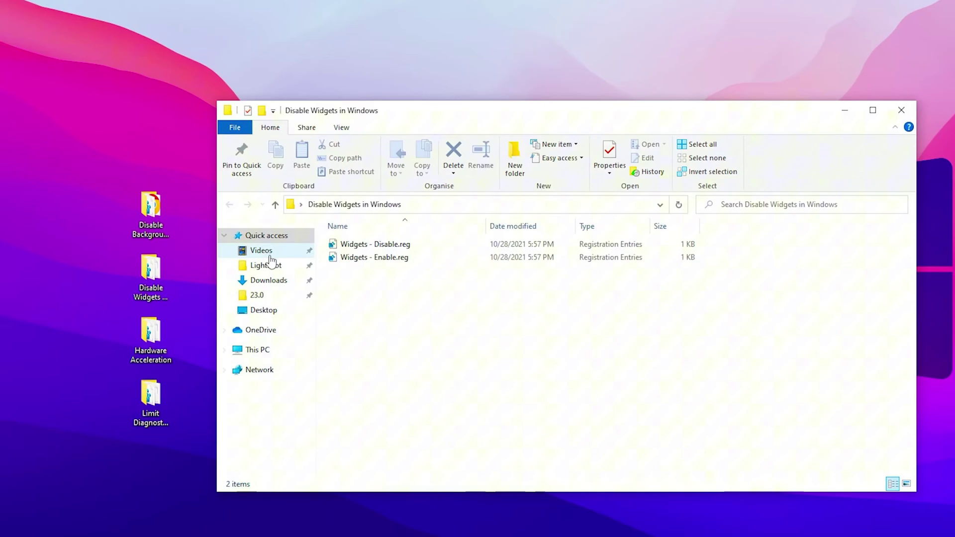
pyautogui.doubleClick(386, 245)
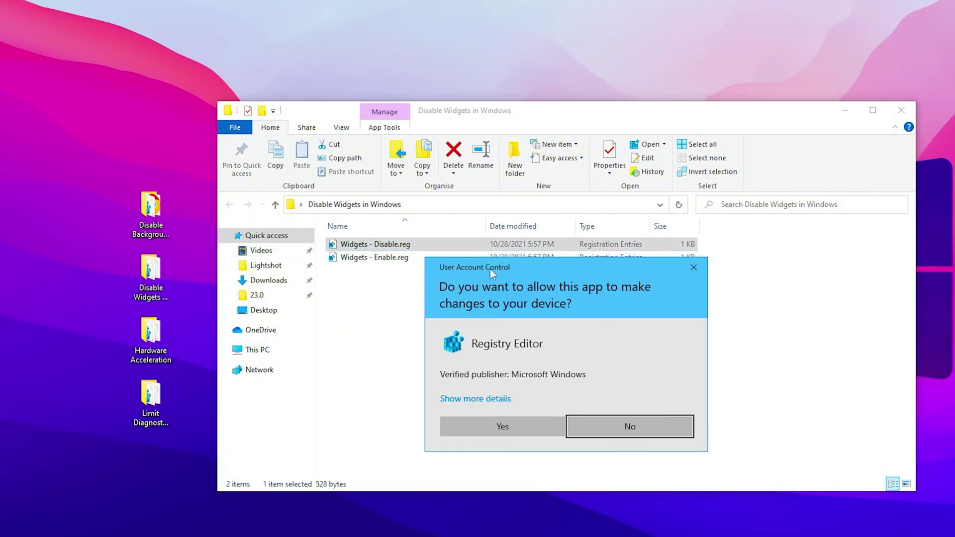
pyautogui.click(503, 424)
pyautogui.click(629, 281)
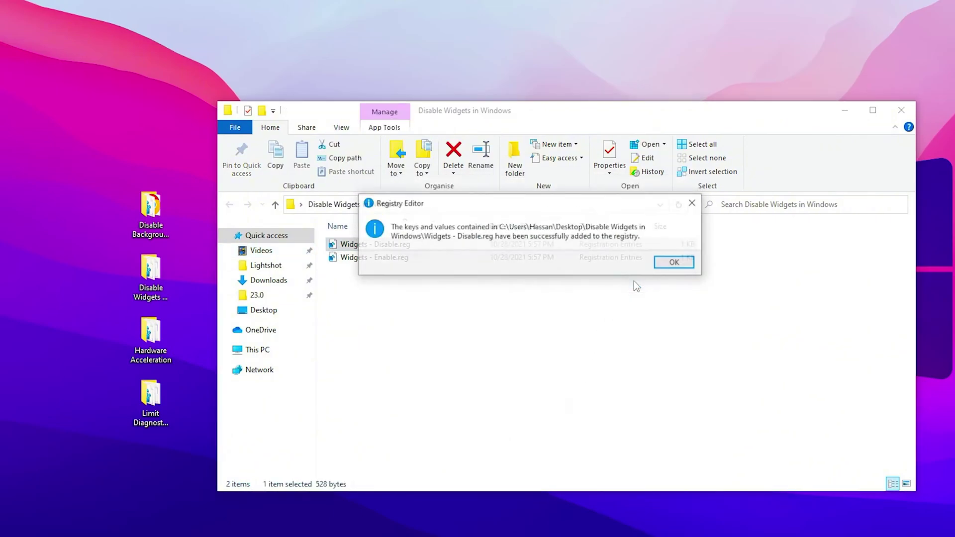
pyautogui.click(676, 262)
pyautogui.click(901, 109)
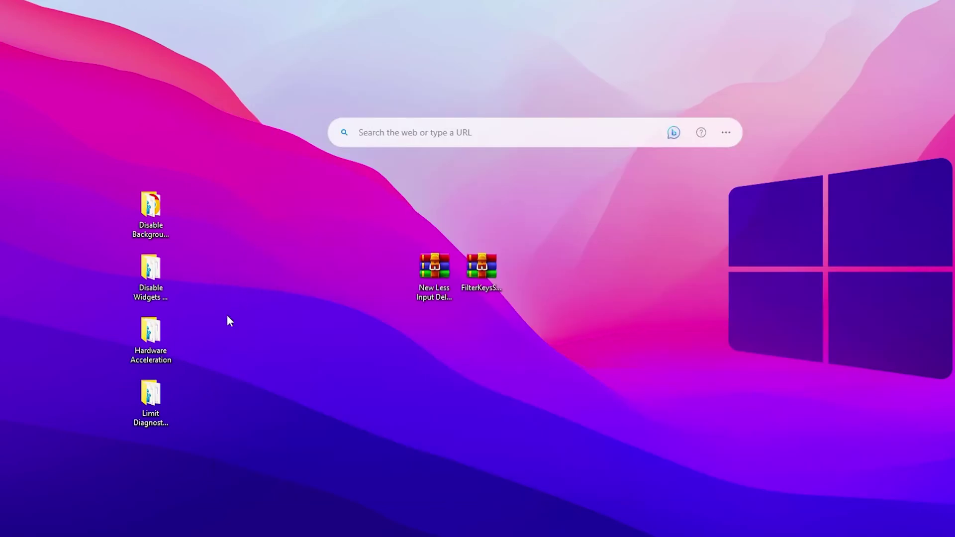
# Merge the Hardware Acceleration GPU scheduling Enable tweak into the registry and close its folder.
pyautogui.doubleClick(155, 335)
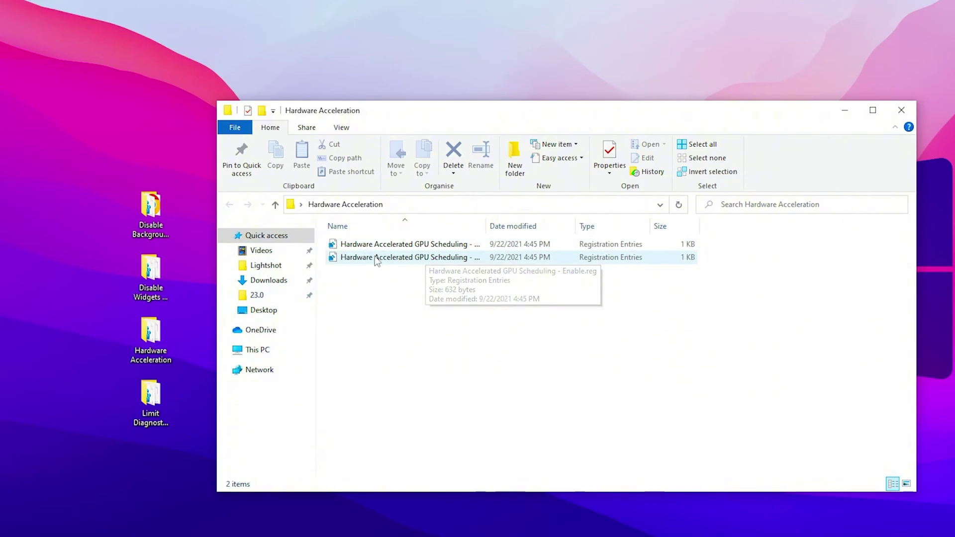
pyautogui.doubleClick(429, 257)
pyautogui.click(520, 430)
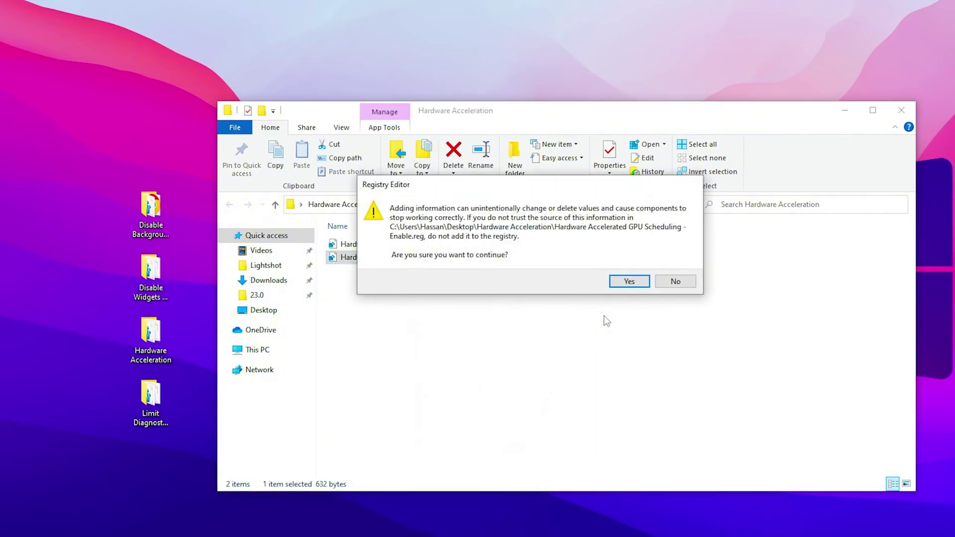
pyautogui.click(626, 279)
pyautogui.click(671, 265)
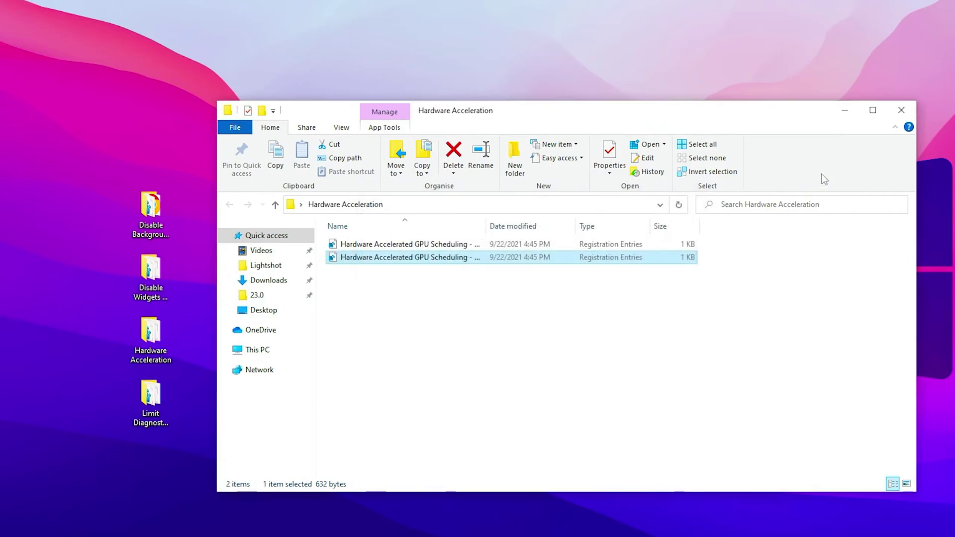
pyautogui.click(900, 110)
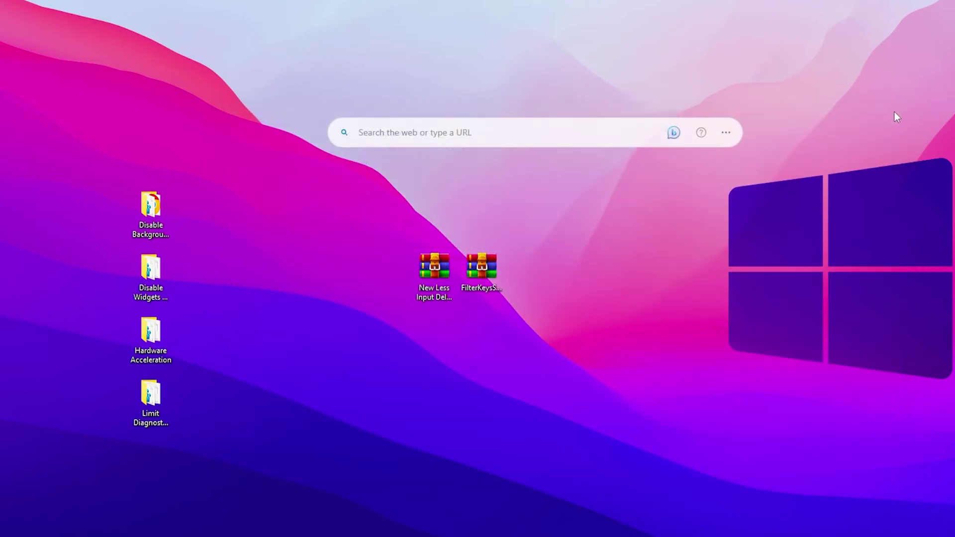
# Merge 'Limit Diagnostic Log Collection - Disabled.reg' into the registry and close its folder.
pyautogui.doubleClick(165, 401)
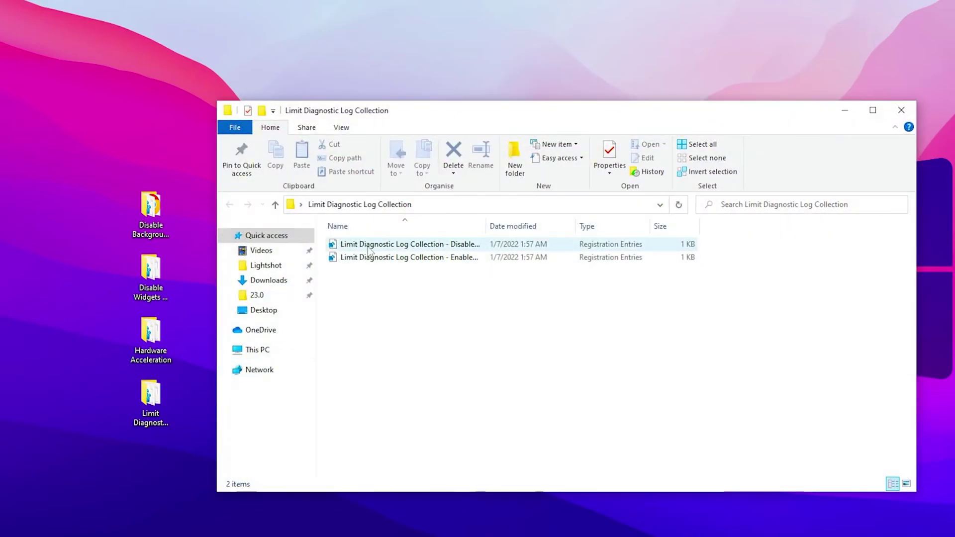
pyautogui.doubleClick(410, 245)
pyautogui.click(492, 426)
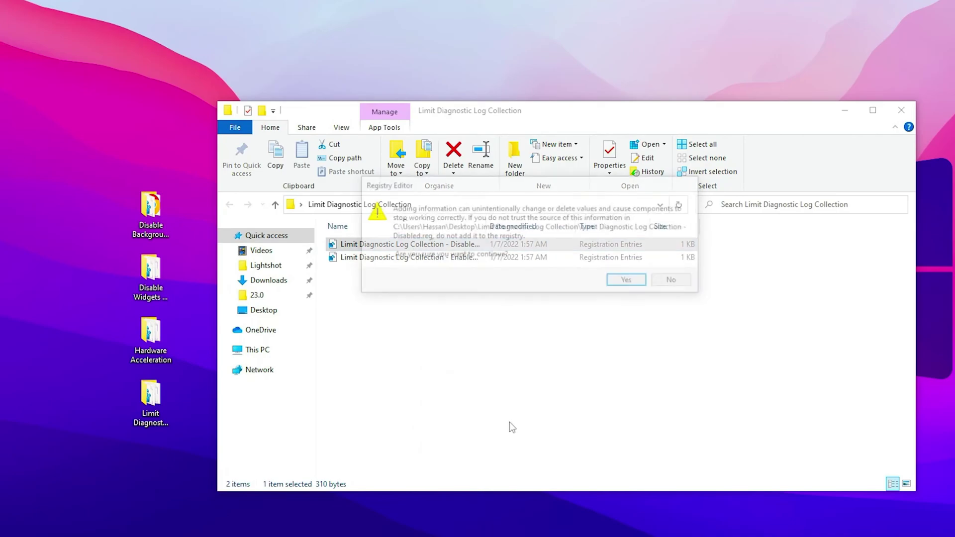
pyautogui.click(630, 283)
pyautogui.click(676, 267)
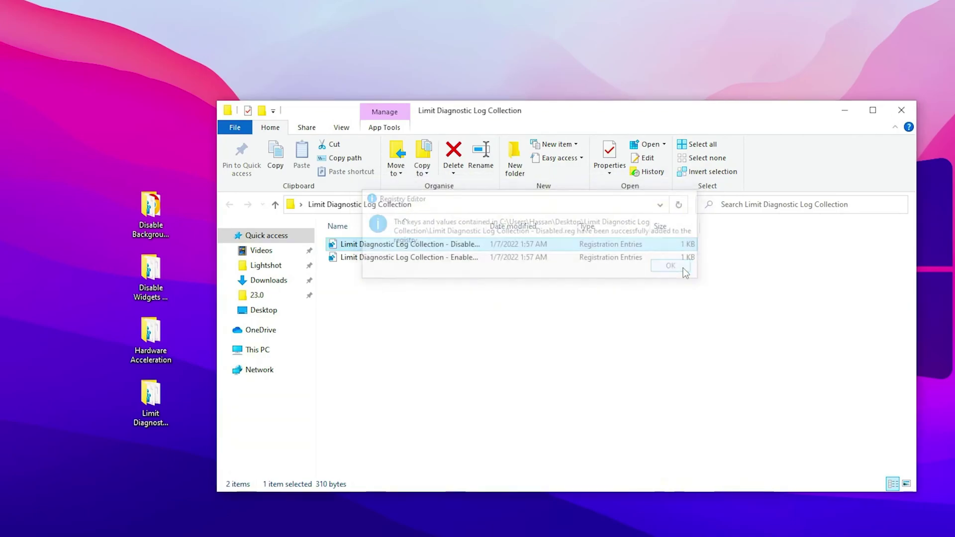
pyautogui.click(901, 111)
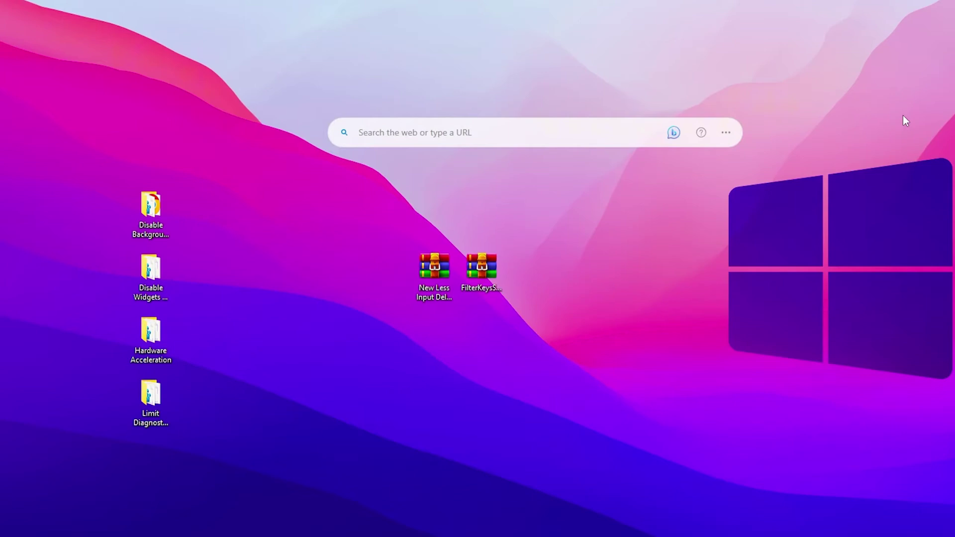
# Delete the four tweak folders from the desktop and reposition the FilterKeys Setter window.
pyautogui.moveTo(182, 140); pyautogui.dragTo(106, 484)
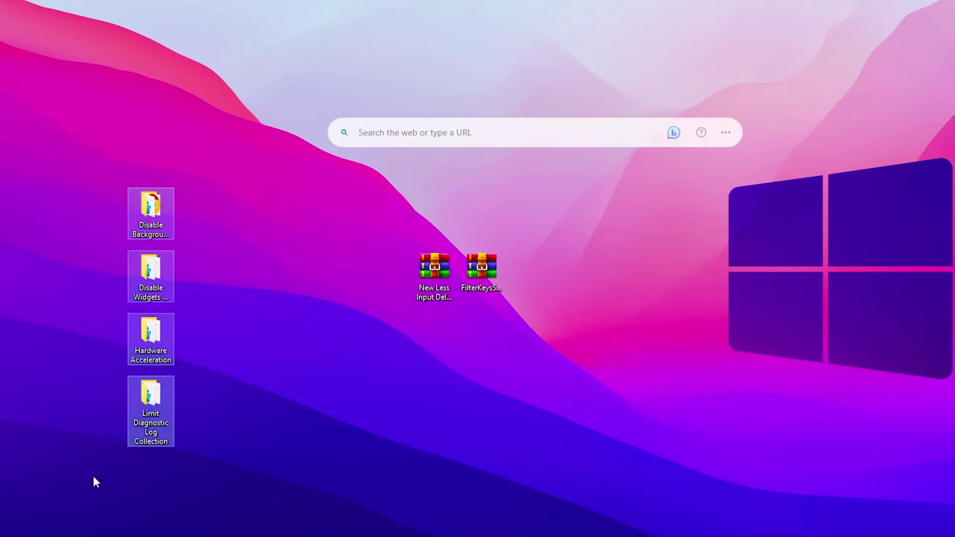
pyautogui.press('Delete')
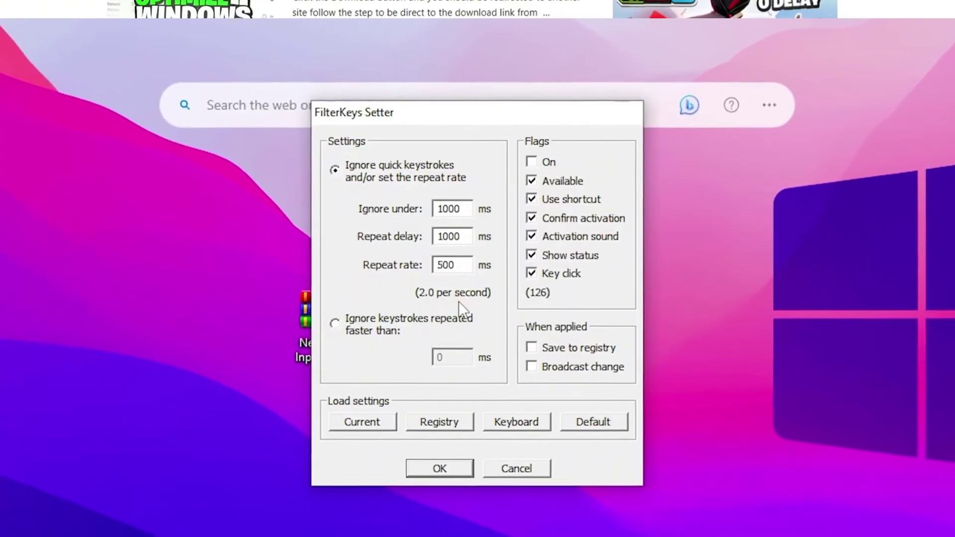
pyautogui.moveTo(435, 92); pyautogui.dragTo(390, 93)
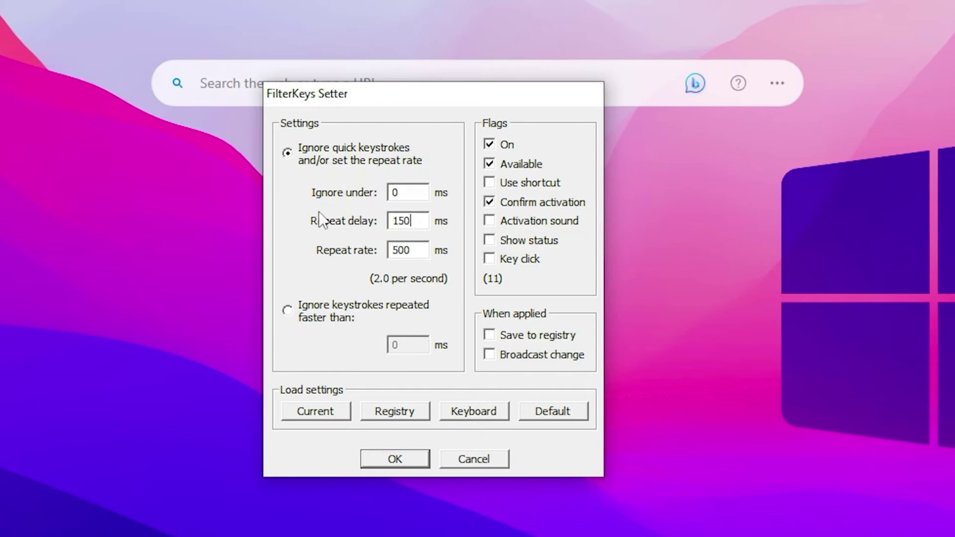
# Set Repeat rate to 25 ms, enable Save to registry, and apply the FilterKeys settings.
pyautogui.press('Tab')
pyautogui.click(488, 335)
pyautogui.click(398, 460)
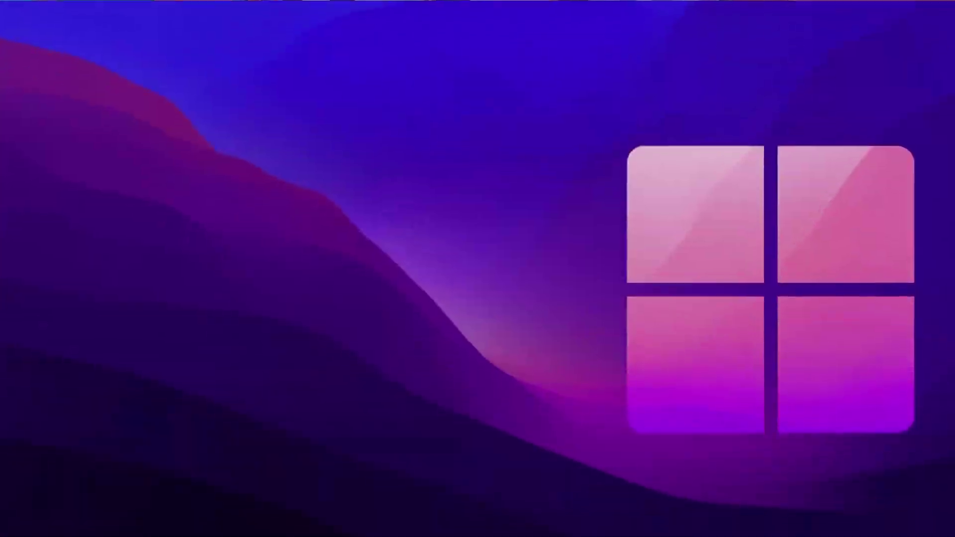
# Search Start for POWER and open Edit power plan for Bitsum Highest Performance.
pyautogui.press('super')
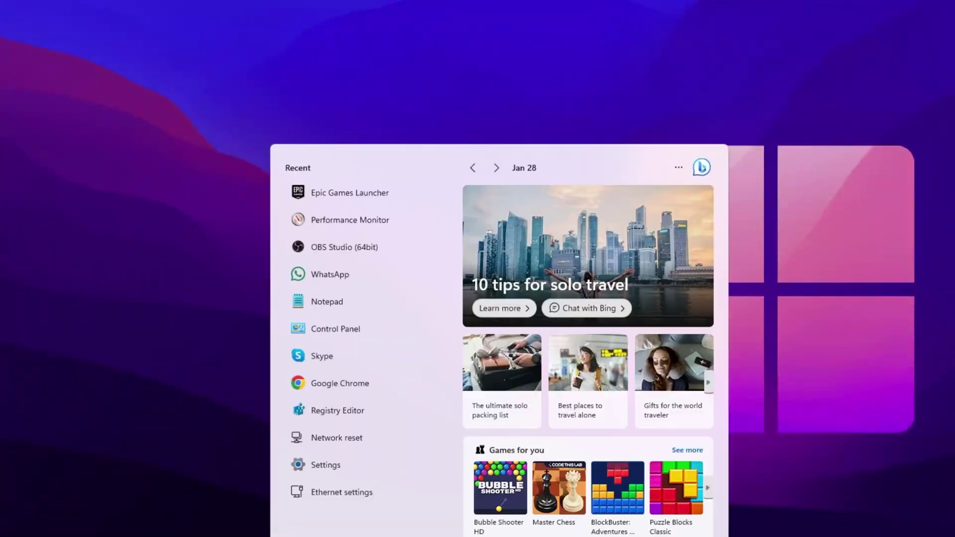
pyautogui.write('POWER')
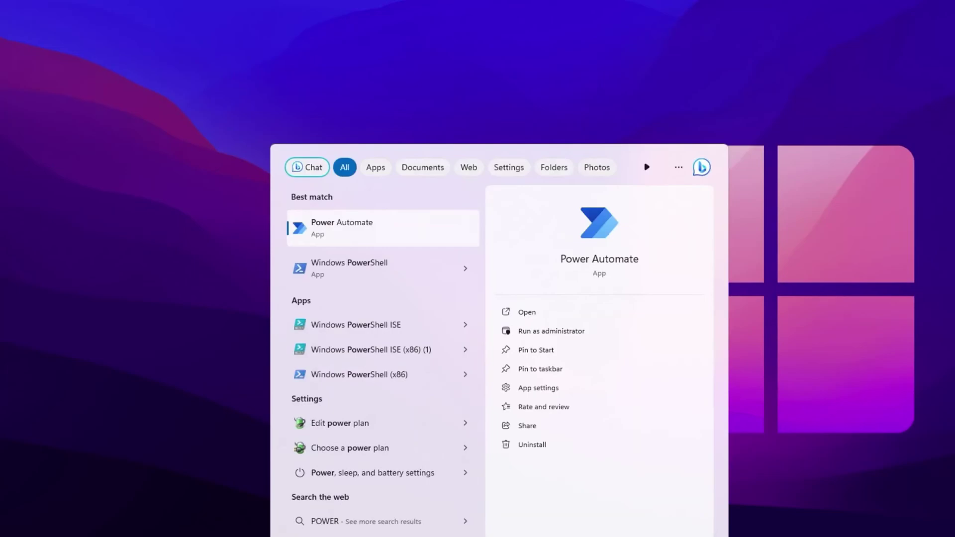
pyautogui.click(368, 427)
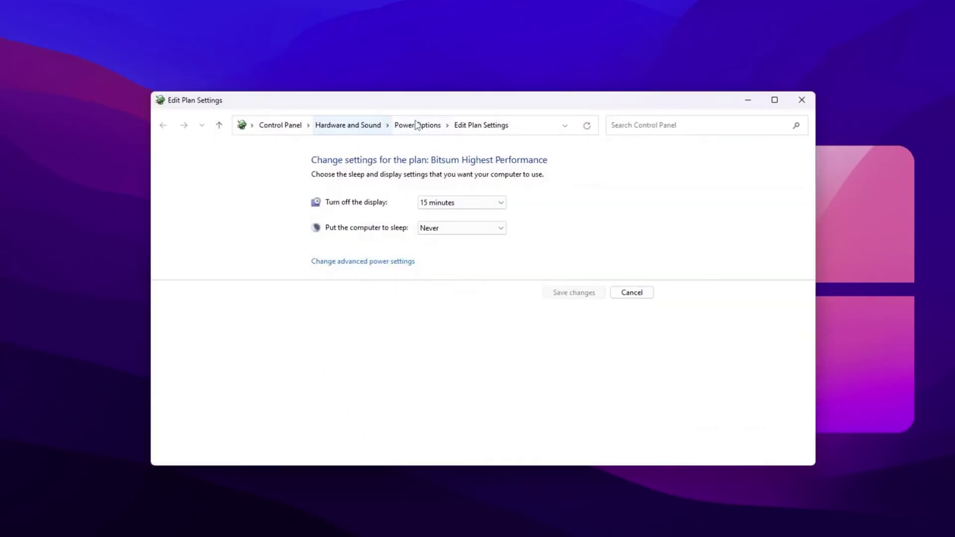
pyautogui.click(417, 124)
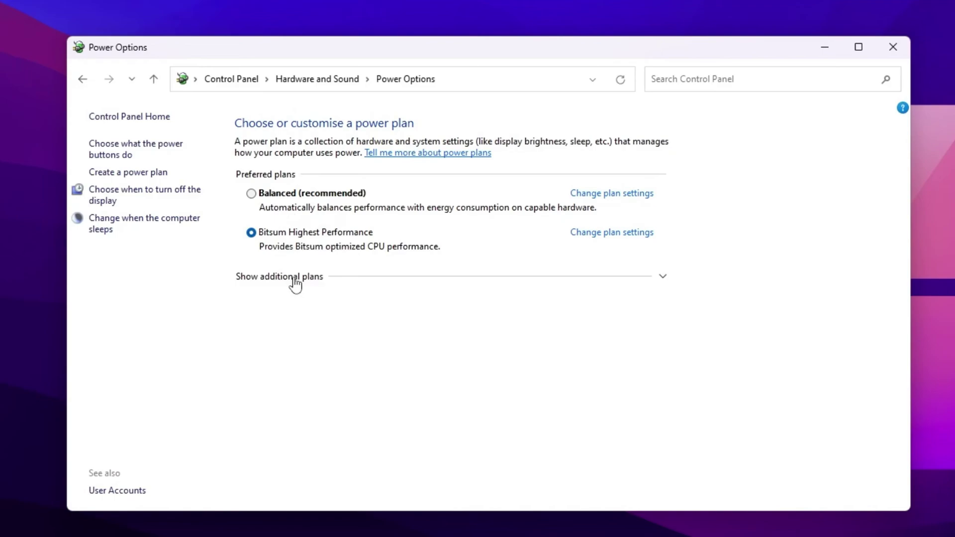
pyautogui.click(664, 282)
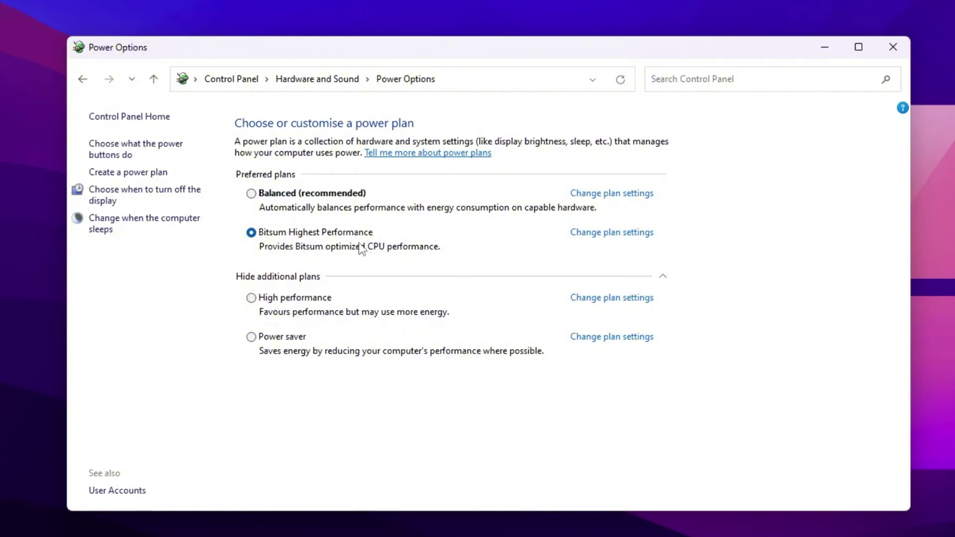
pyautogui.click(629, 236)
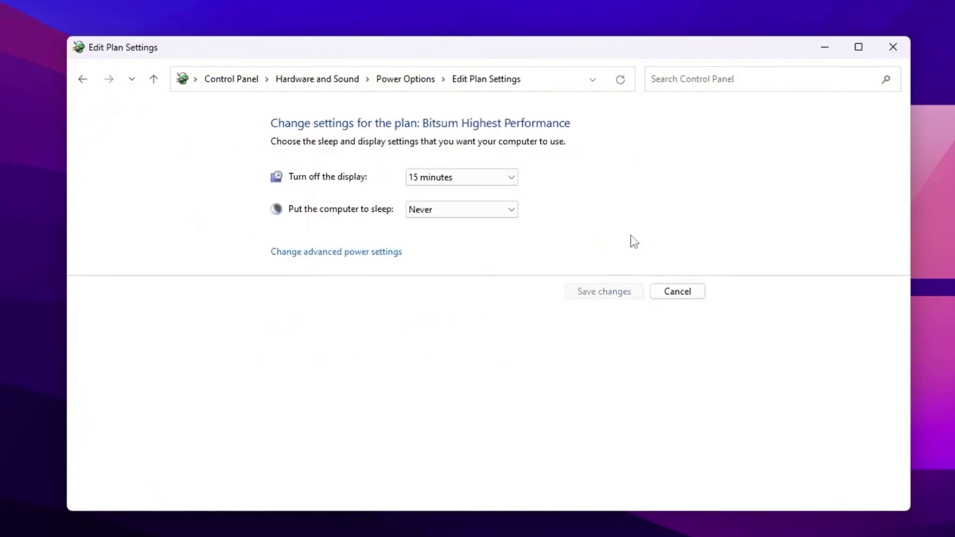
# In advanced power settings, confirm minimum and maximum processor state are both 100% and apply.
pyautogui.click(303, 257)
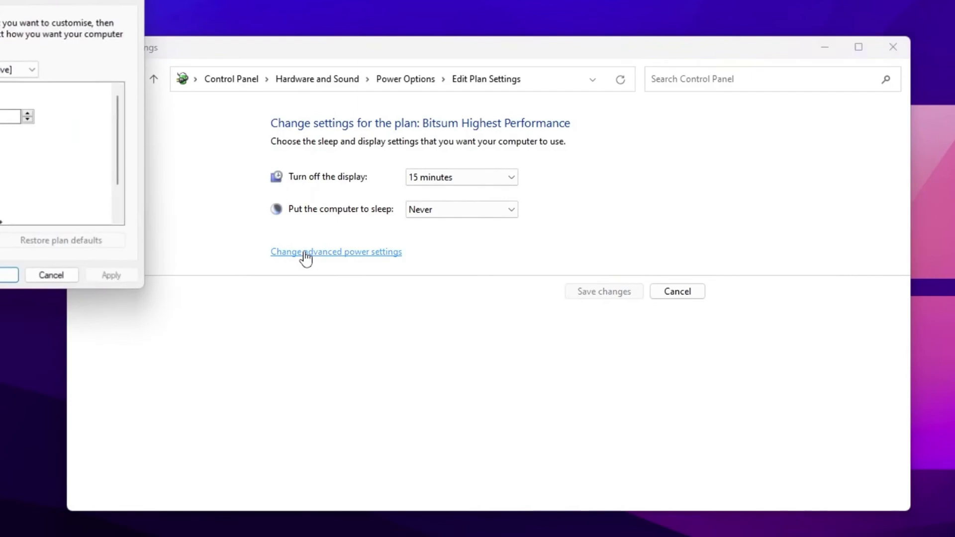
pyautogui.moveTo(174, 57); pyautogui.dragTo(292, 98)
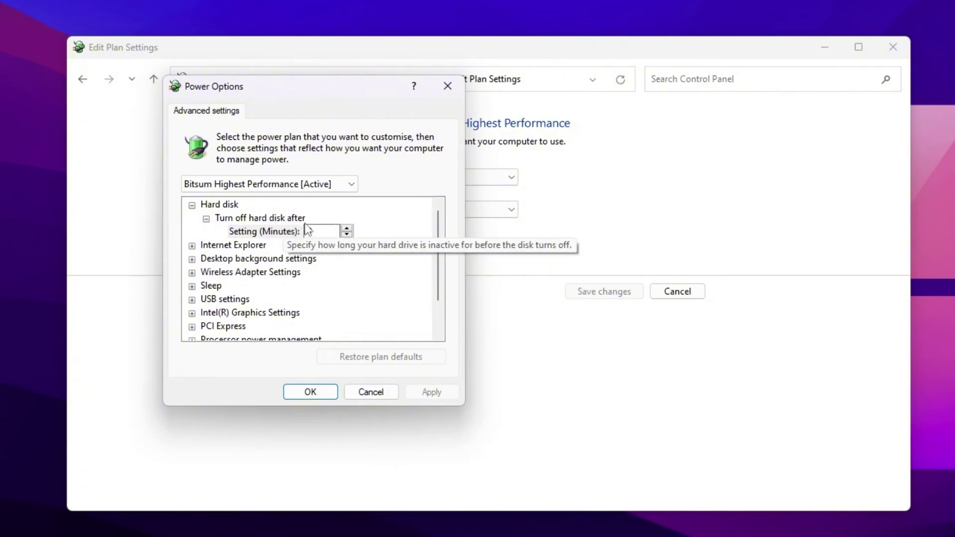
pyautogui.scroll(-1, 382, 244)
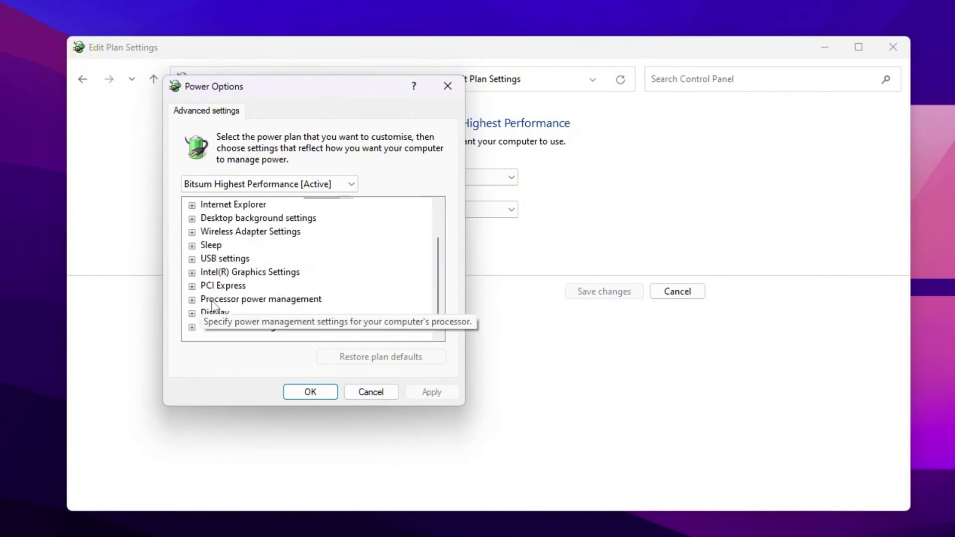
pyautogui.click(191, 300)
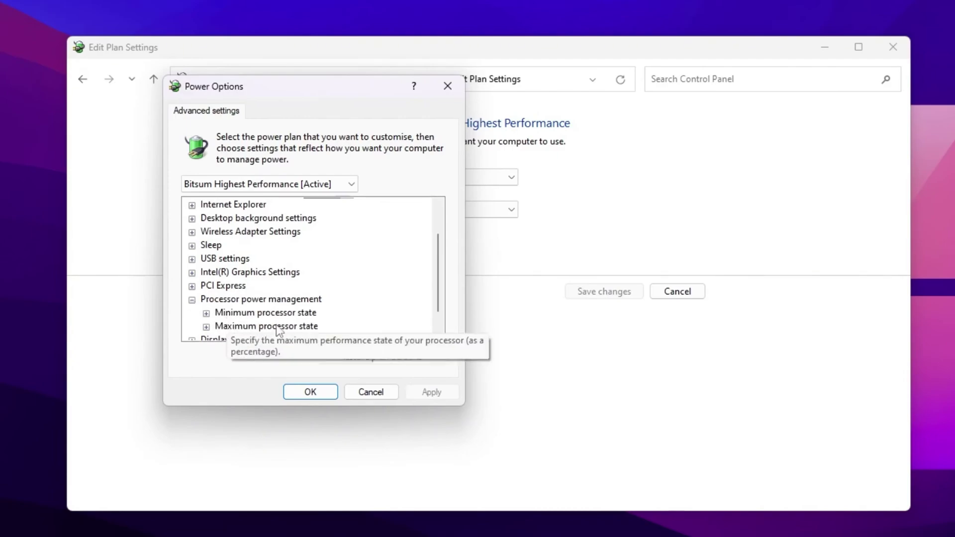
pyautogui.doubleClick(217, 326)
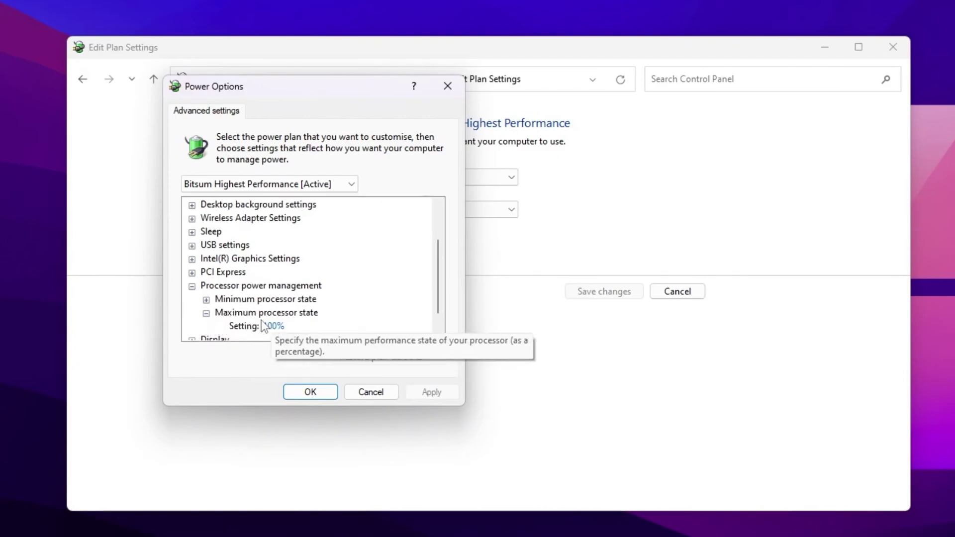
pyautogui.click(206, 300)
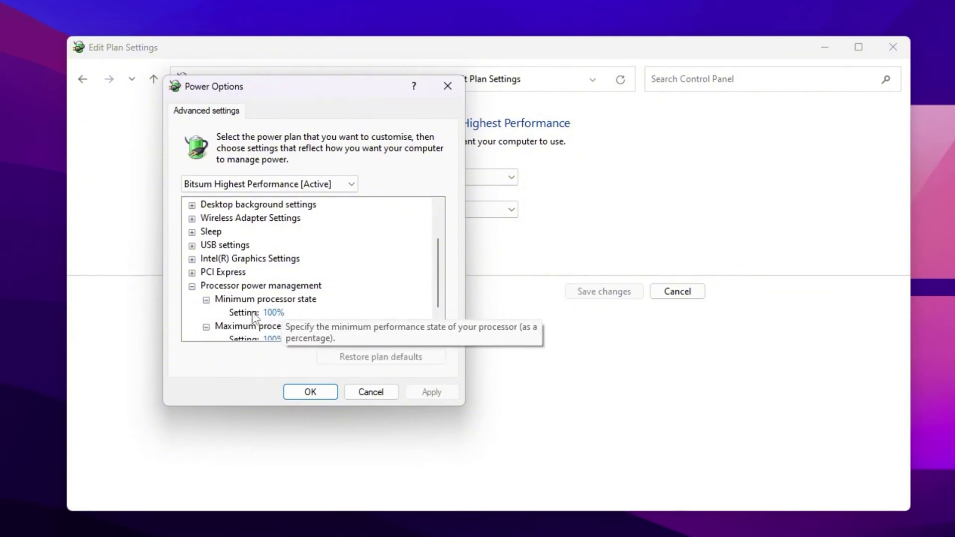
pyautogui.click(320, 392)
# Close the Bitsum Highest Performance Edit Plan Settings window.
pyautogui.click(892, 46)
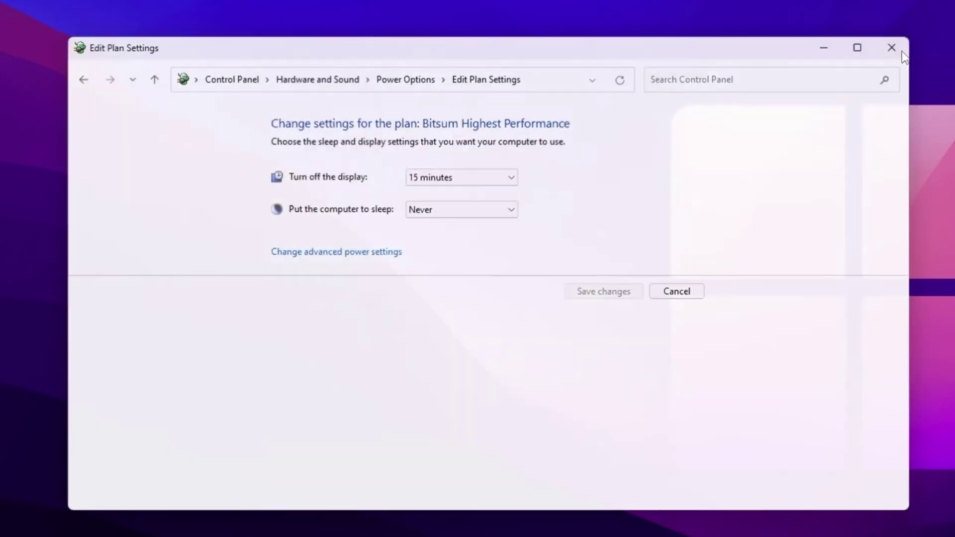